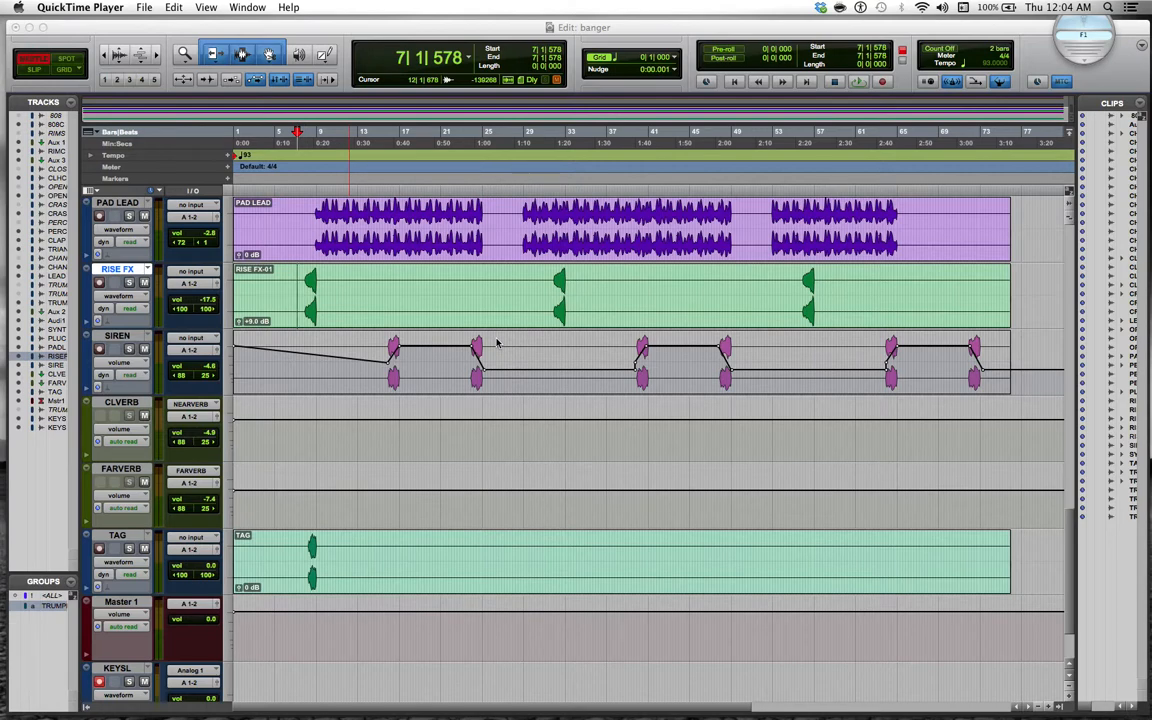
Look over the session's tracks, from the 808 and drum tracks down to the synth, effects and reverb tracks.
{"action": "scroll", "coordinate": [497, 343], "scroll_direction": "down", "scroll_amount": 3}
{"action": "scroll", "coordinate": [497, 343], "scroll_direction": "up", "scroll_amount": 15}
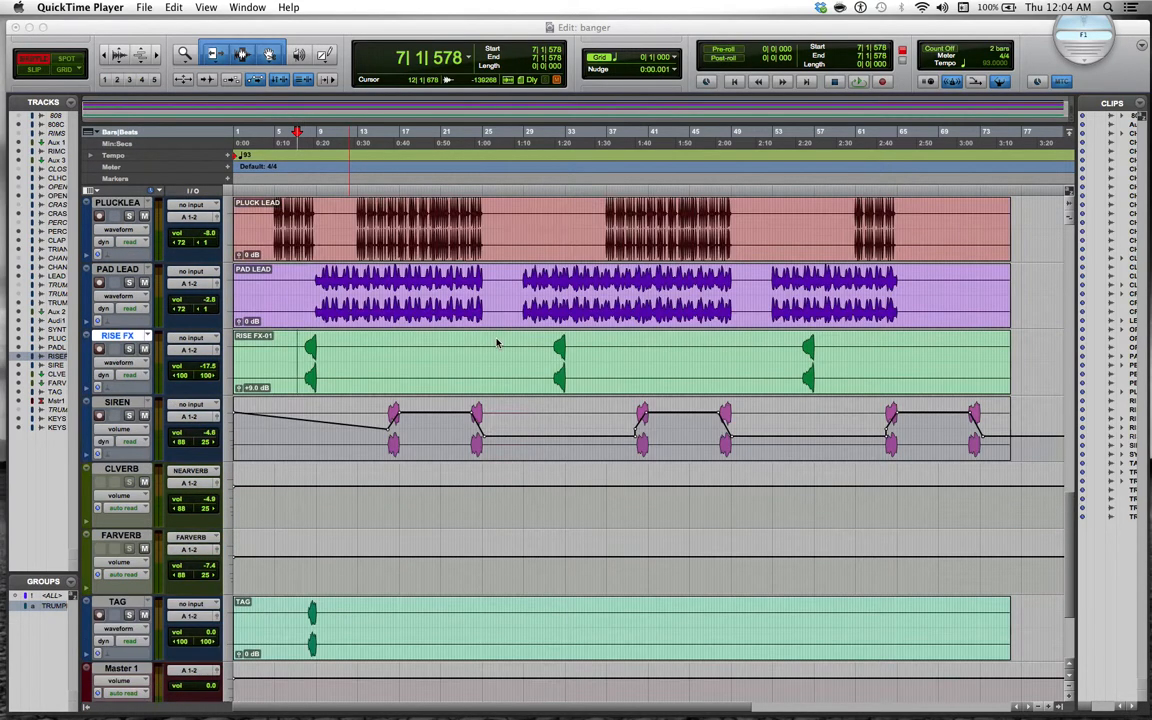
{"action": "scroll", "coordinate": [497, 343], "scroll_direction": "up", "scroll_amount": 17}
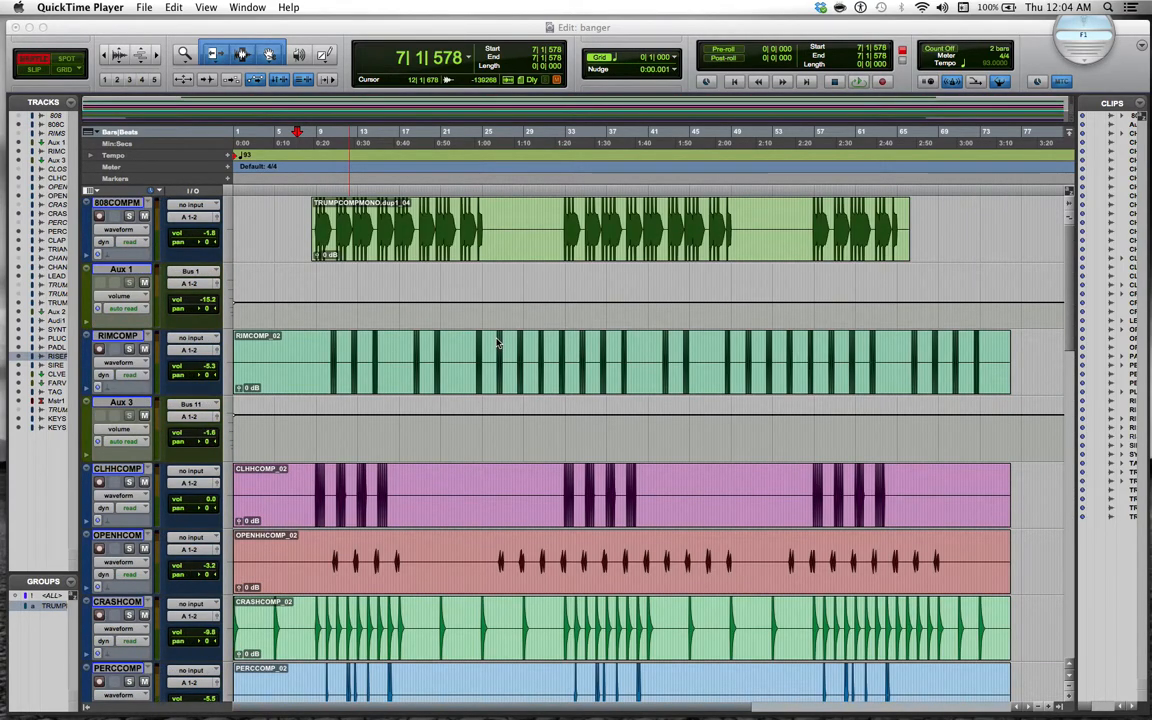
{"action": "scroll", "coordinate": [497, 342], "scroll_direction": "down", "scroll_amount": 4}
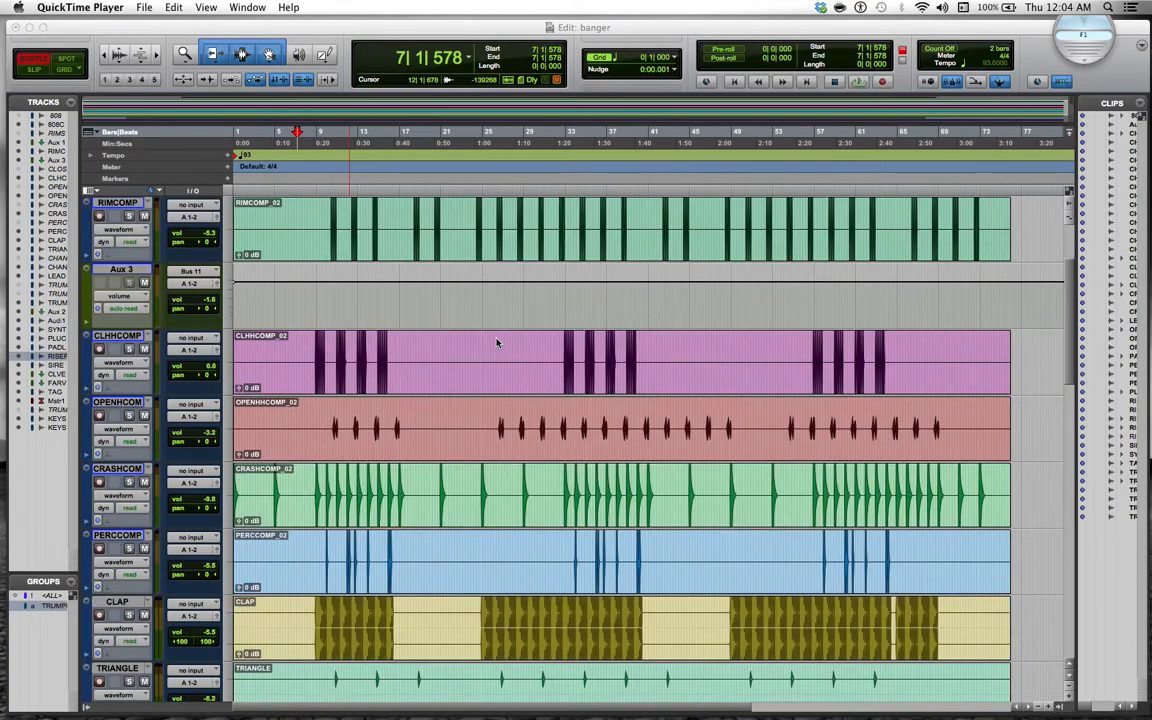
{"action": "scroll", "coordinate": [497, 343], "scroll_direction": "down", "scroll_amount": 4}
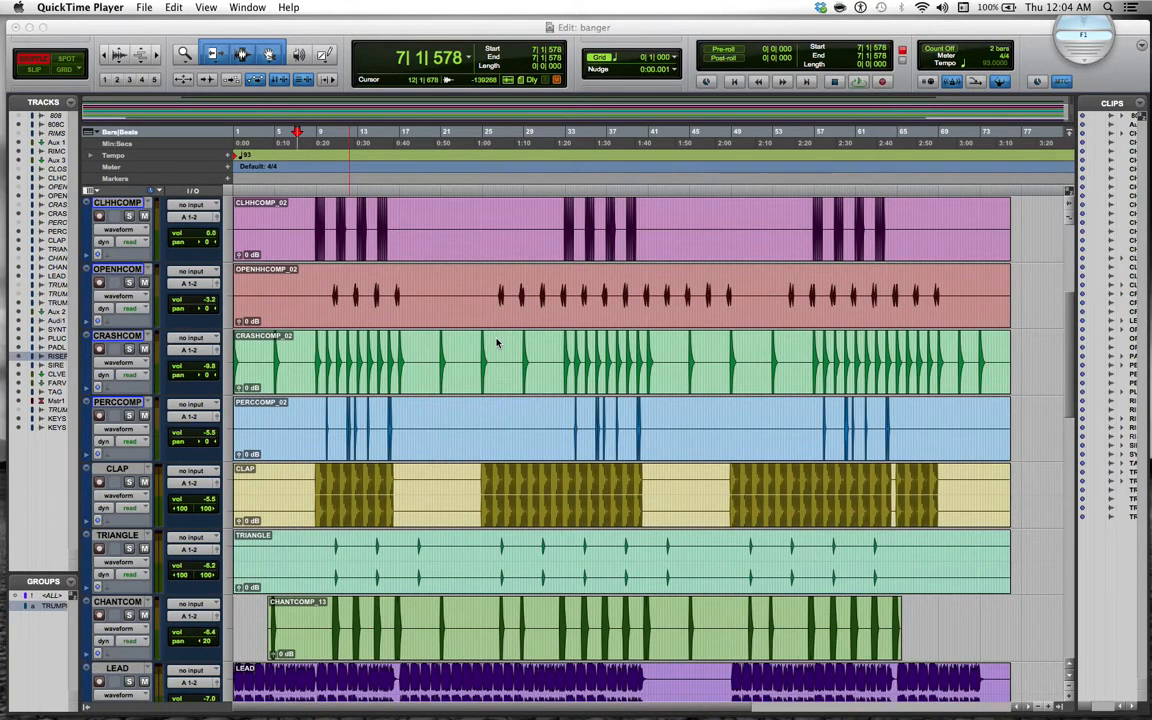
{"action": "scroll", "coordinate": [497, 343], "scroll_direction": "down", "scroll_amount": 2}
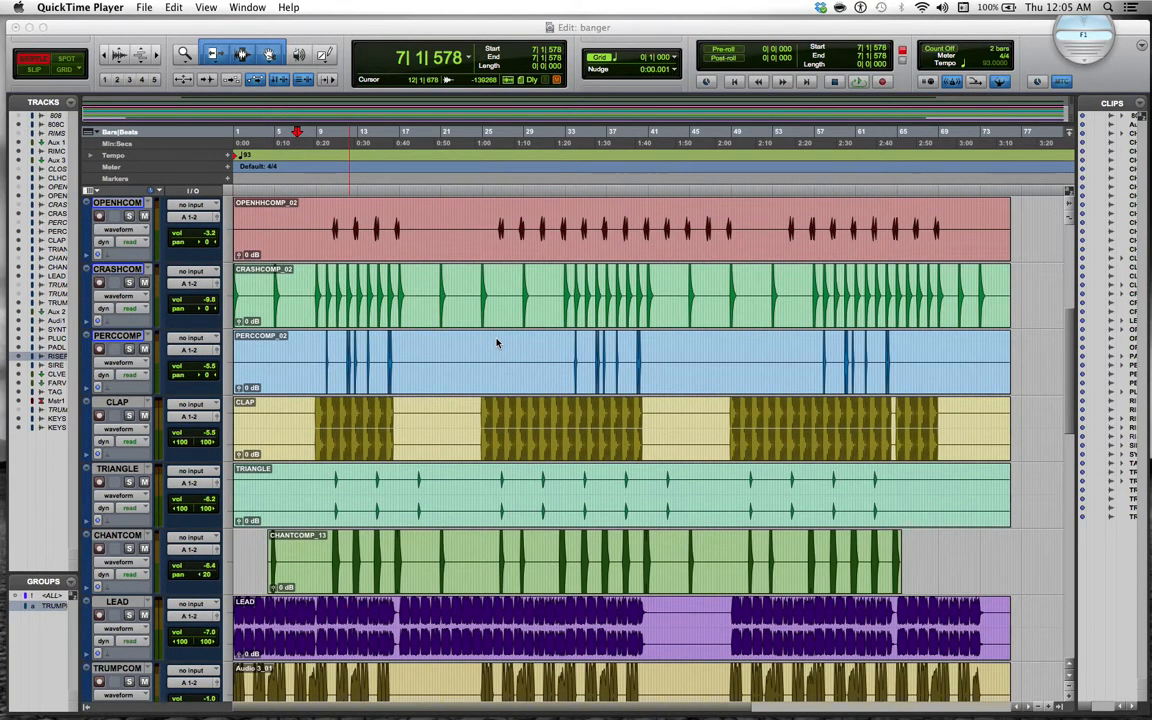
{"action": "scroll", "coordinate": [497, 343], "scroll_direction": "down", "scroll_amount": 6}
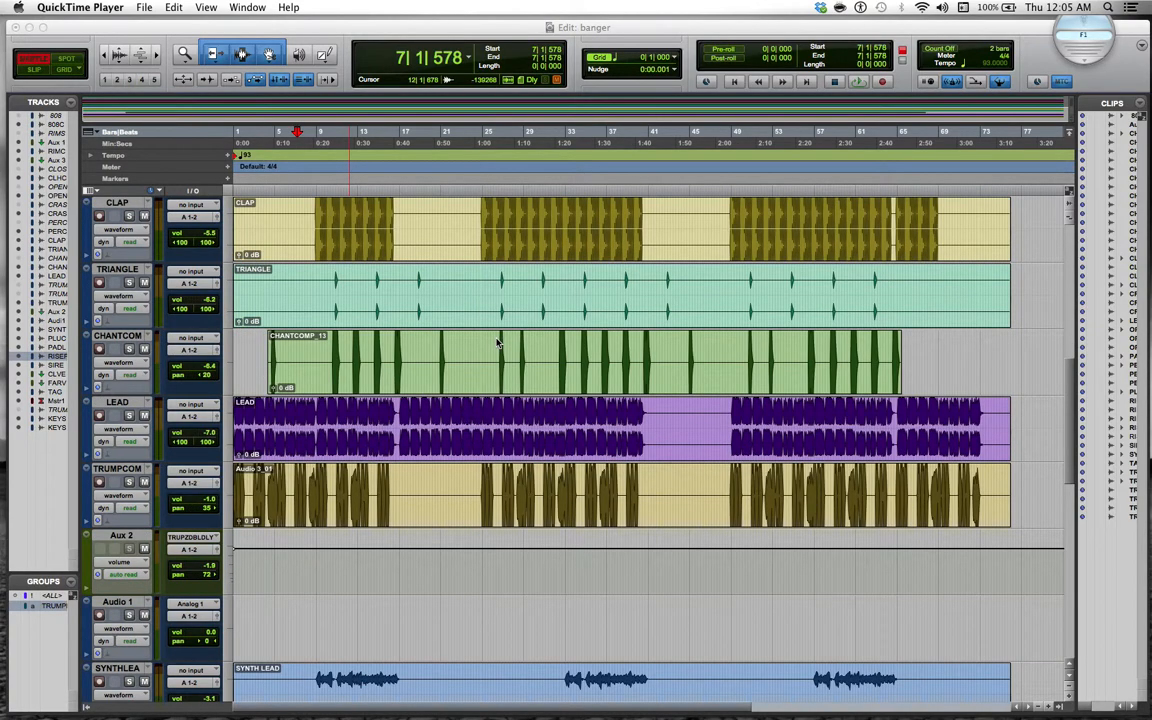
{"action": "scroll", "coordinate": [497, 343], "scroll_direction": "down", "scroll_amount": 2}
{"action": "scroll", "coordinate": [497, 343], "scroll_direction": "down", "scroll_amount": 4}
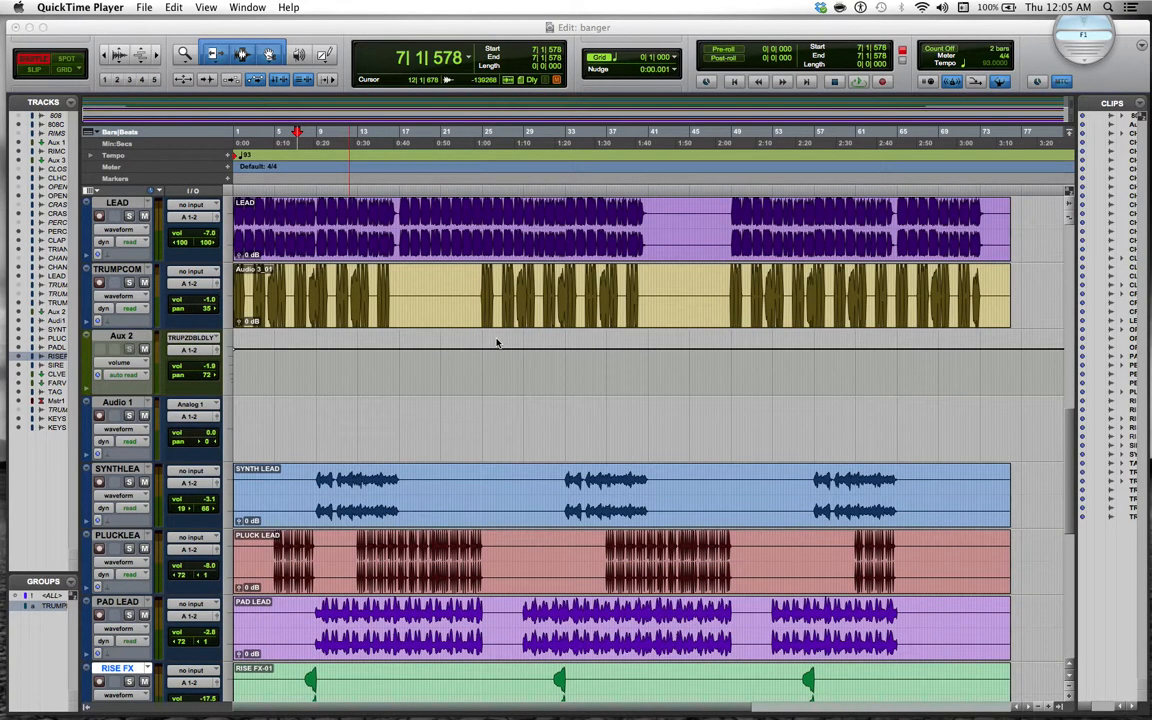
{"action": "scroll", "coordinate": [497, 343], "scroll_direction": "down", "scroll_amount": 8}
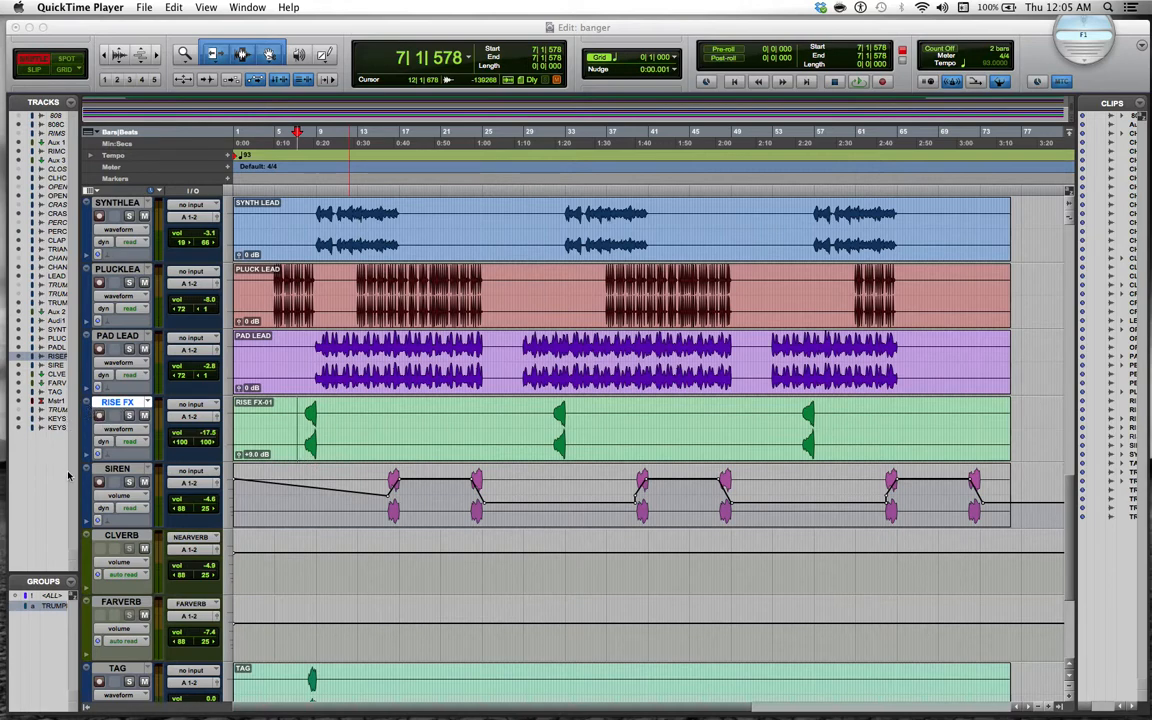
Switch the RISE FX track view from waveform to volume and leave its separate automation lane collapsed.
{"action": "left_click", "coordinate": [89, 456]}
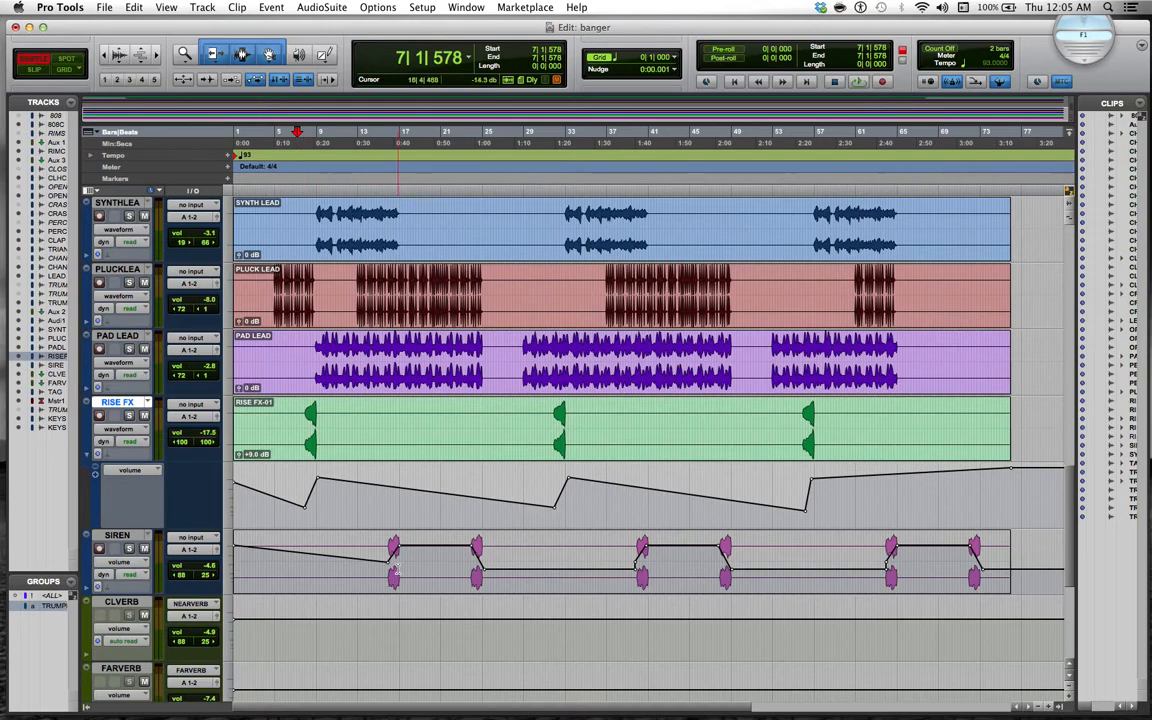
{"action": "left_click", "coordinate": [131, 432]}
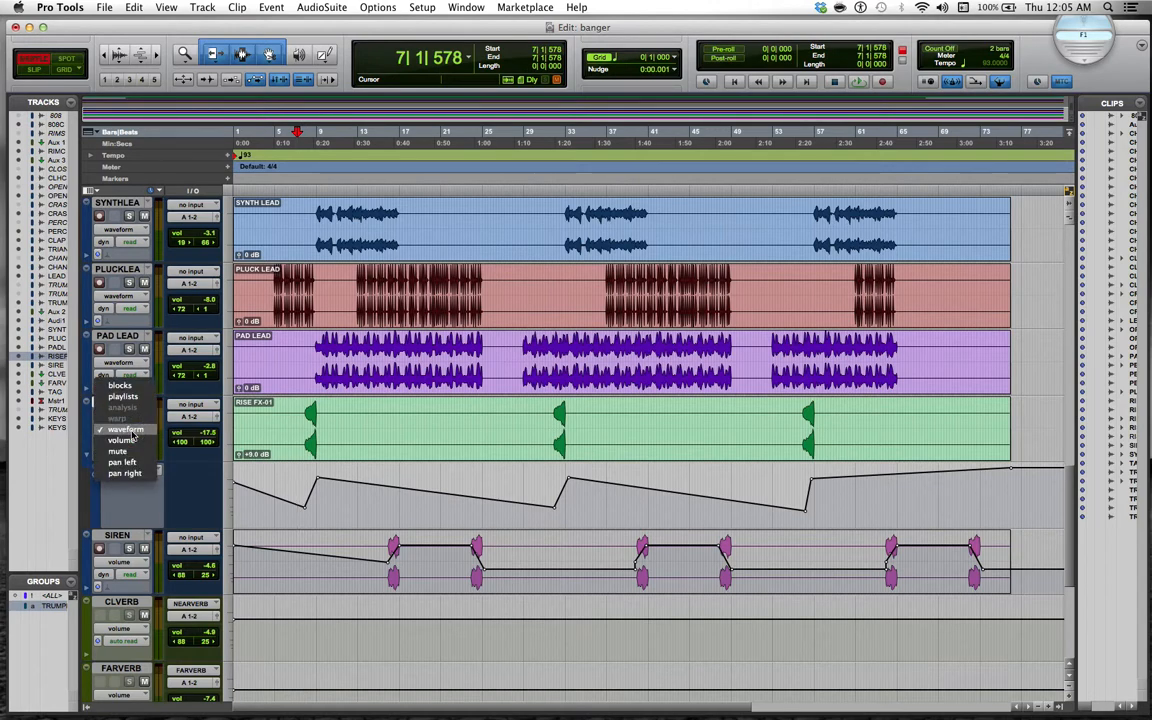
{"action": "left_click", "coordinate": [130, 440]}
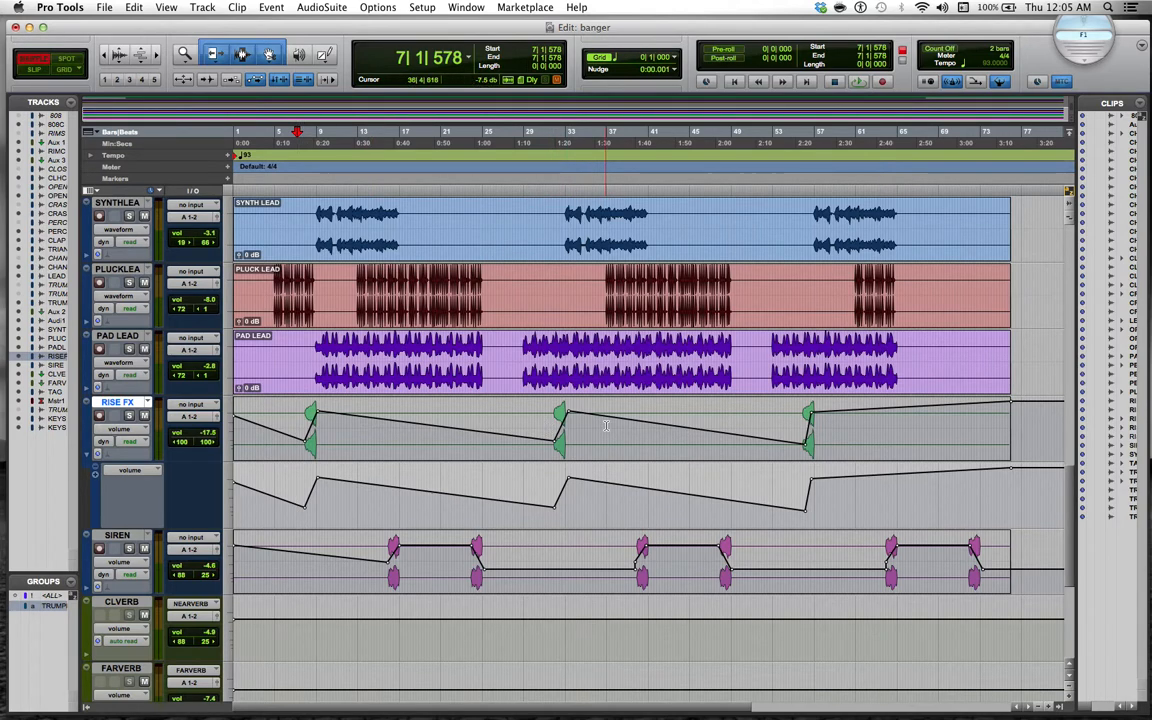
{"action": "left_click", "coordinate": [88, 456]}
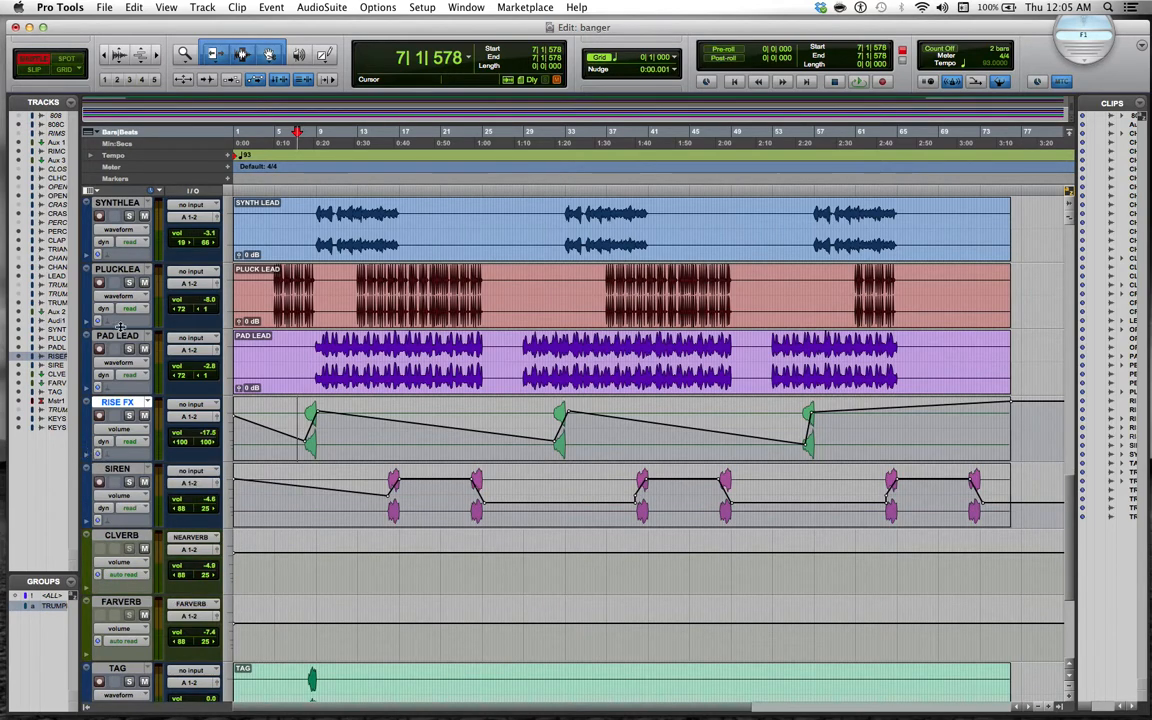
Inspect the PAD LEAD track's left and right pan automation lanes and the available lane views, leaving the lanes collapsed.
{"action": "left_click", "coordinate": [88, 390]}
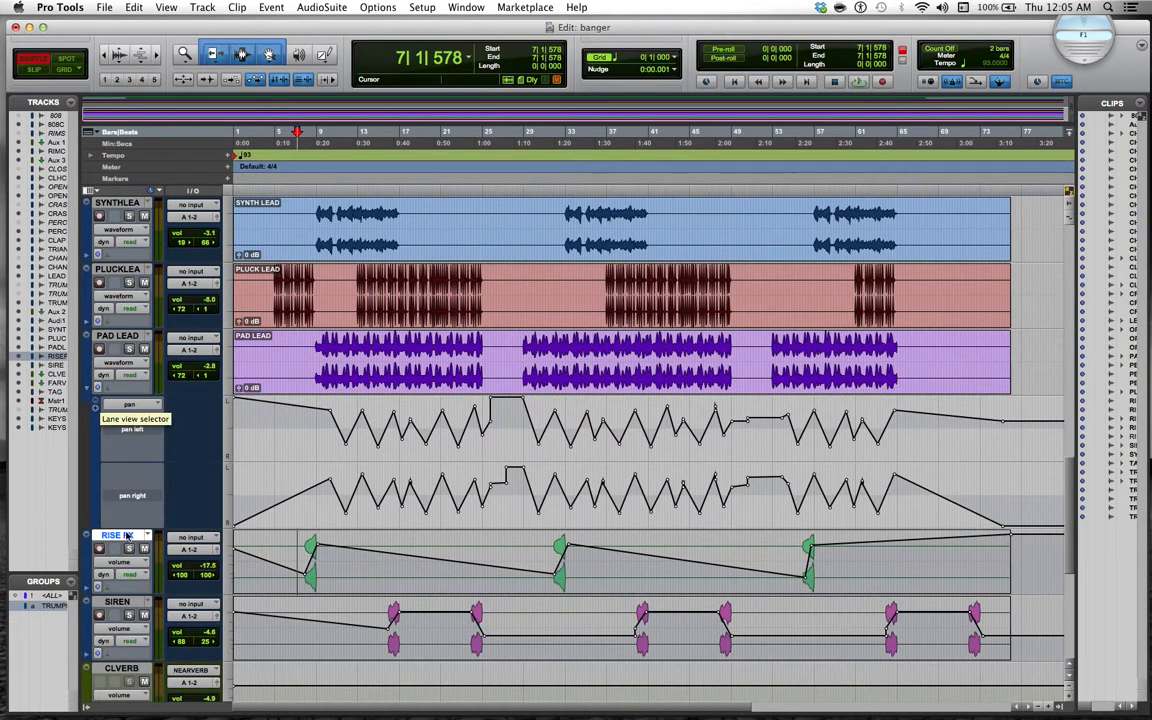
{"action": "left_click", "coordinate": [122, 406]}
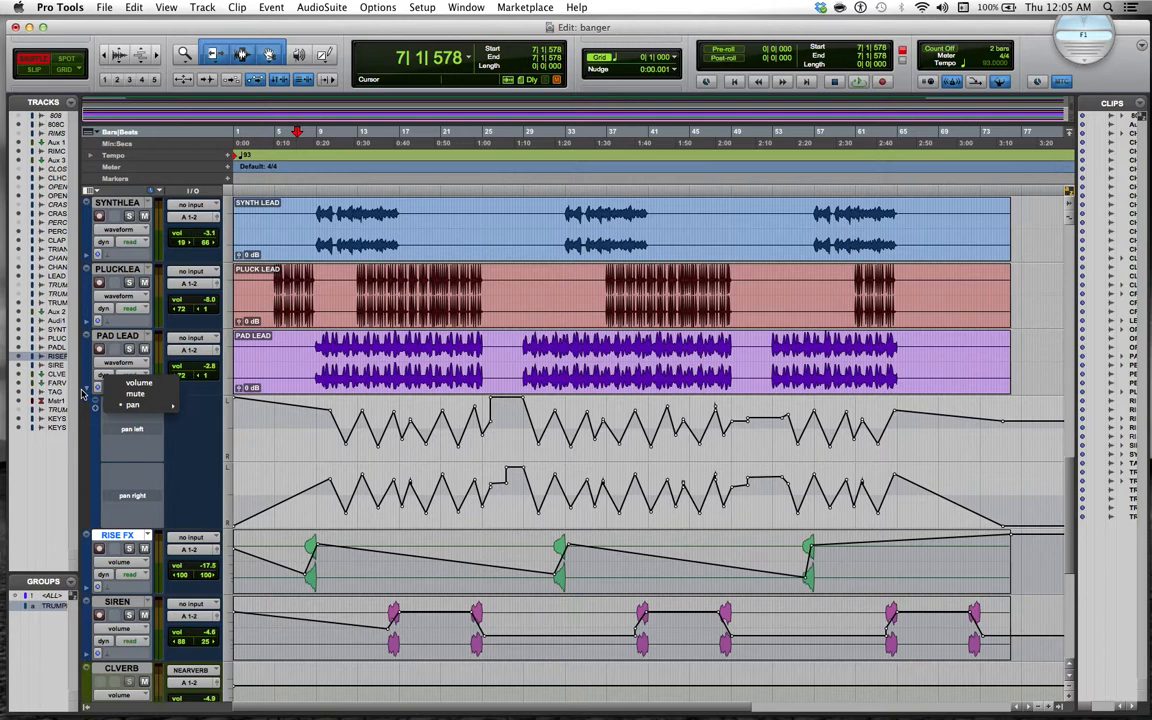
{"action": "left_click", "coordinate": [89, 393]}
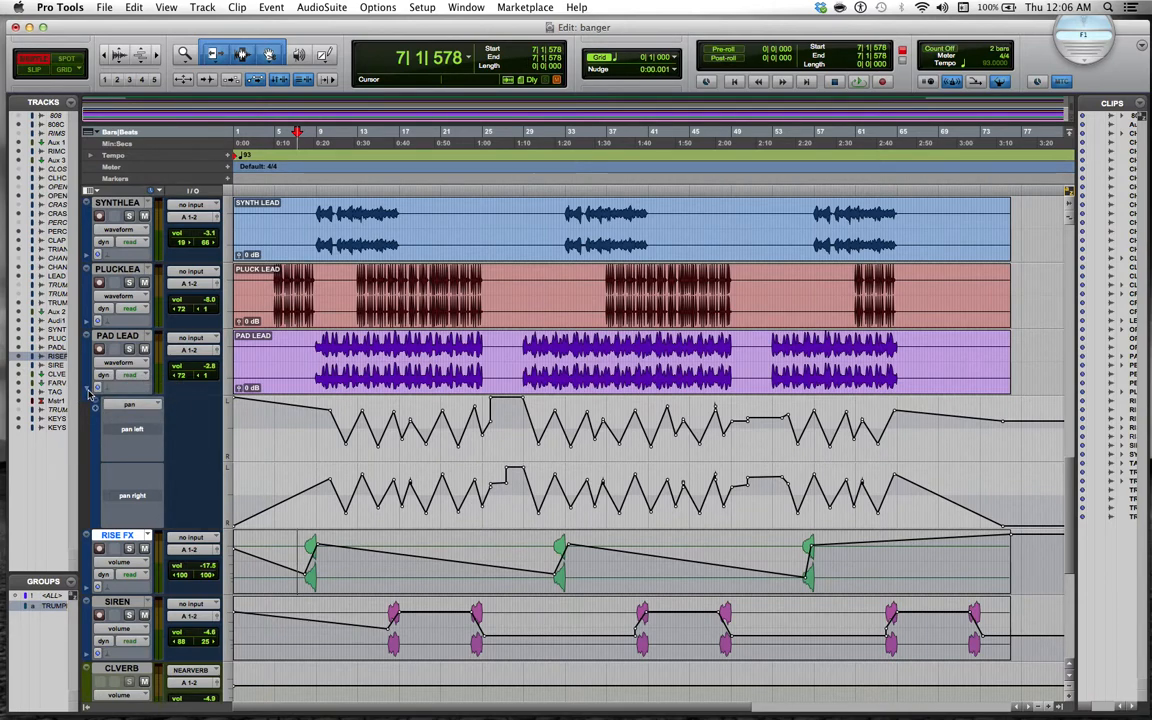
{"action": "left_click", "coordinate": [89, 390]}
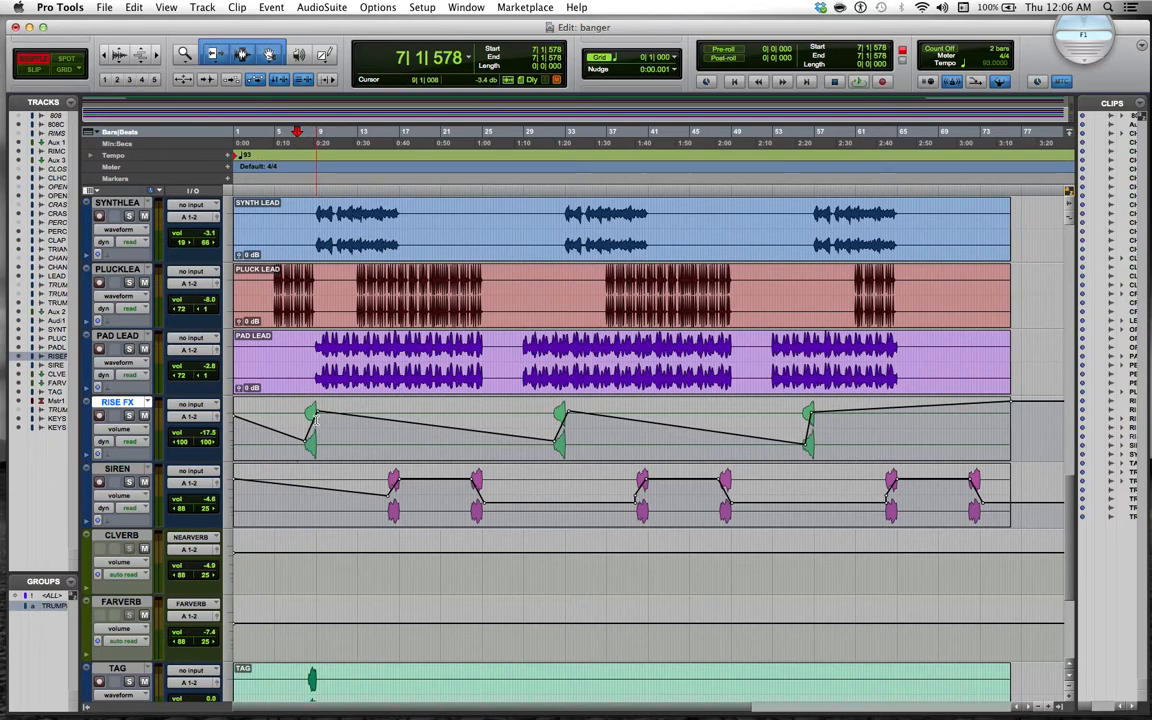
Delete the volume breakpoints across the RISE FX clip and lower its volume line to about -10.5 dB at the start.
{"action": "triple_click", "coordinate": [264, 430]}
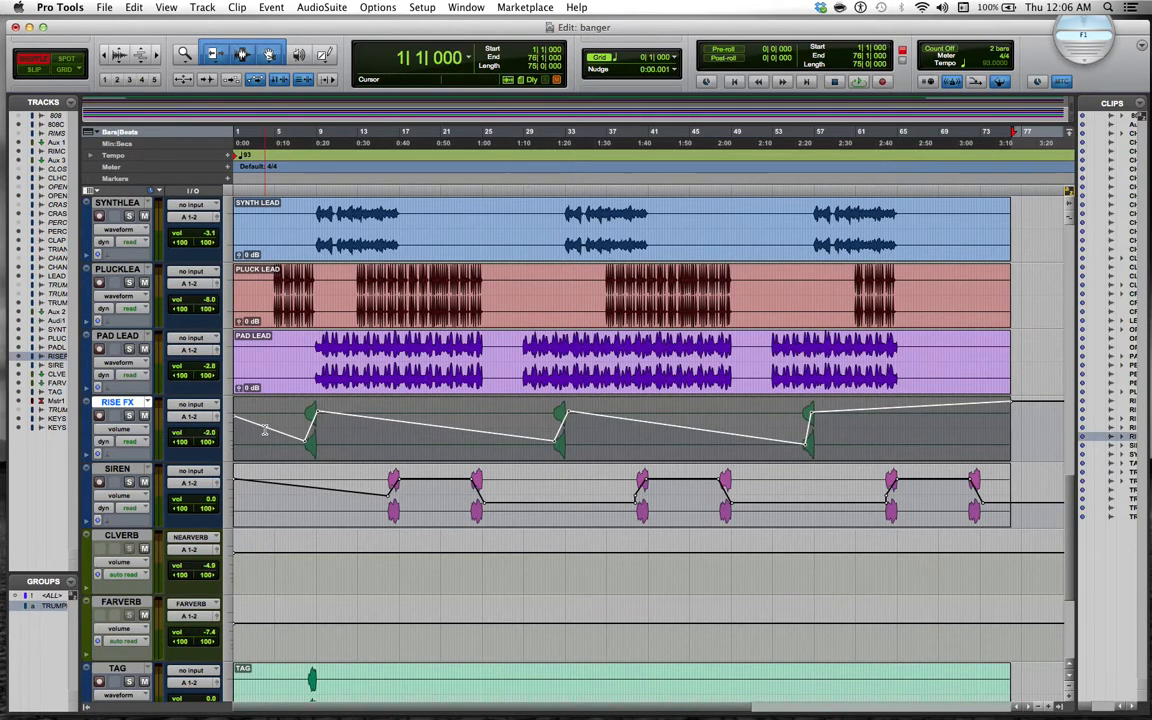
{"action": "key", "text": "Delete"}
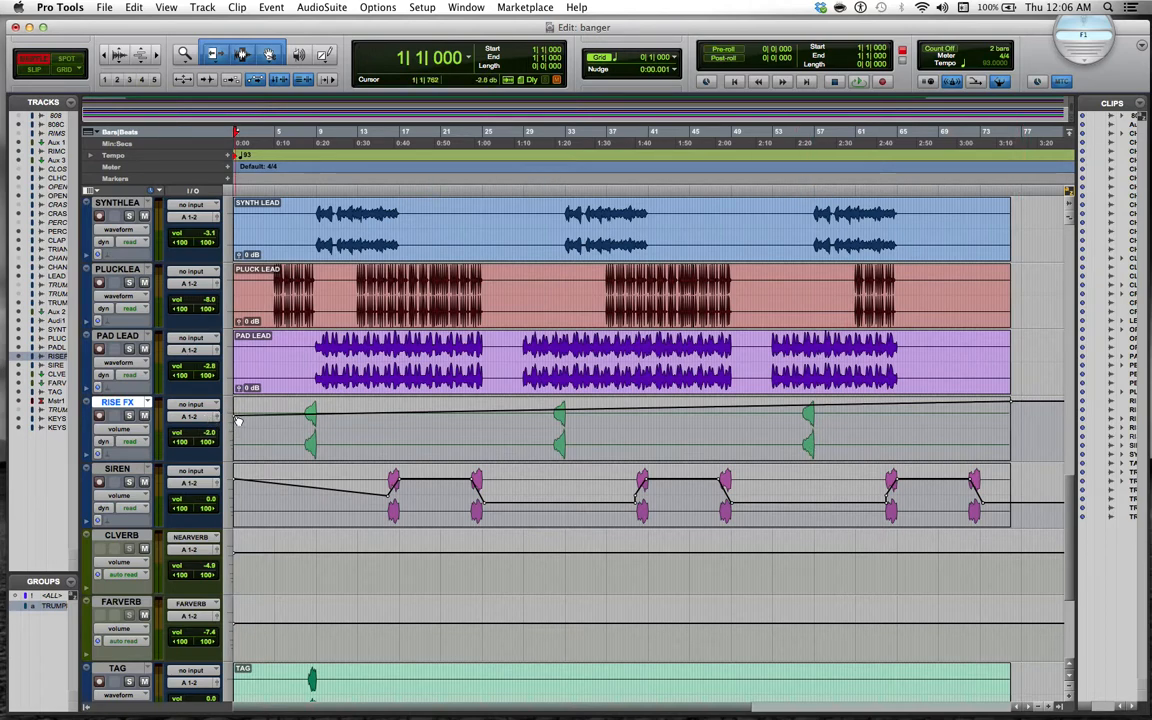
{"action": "left_click_drag", "start_coordinate": [238, 421], "coordinate": [238, 412]}
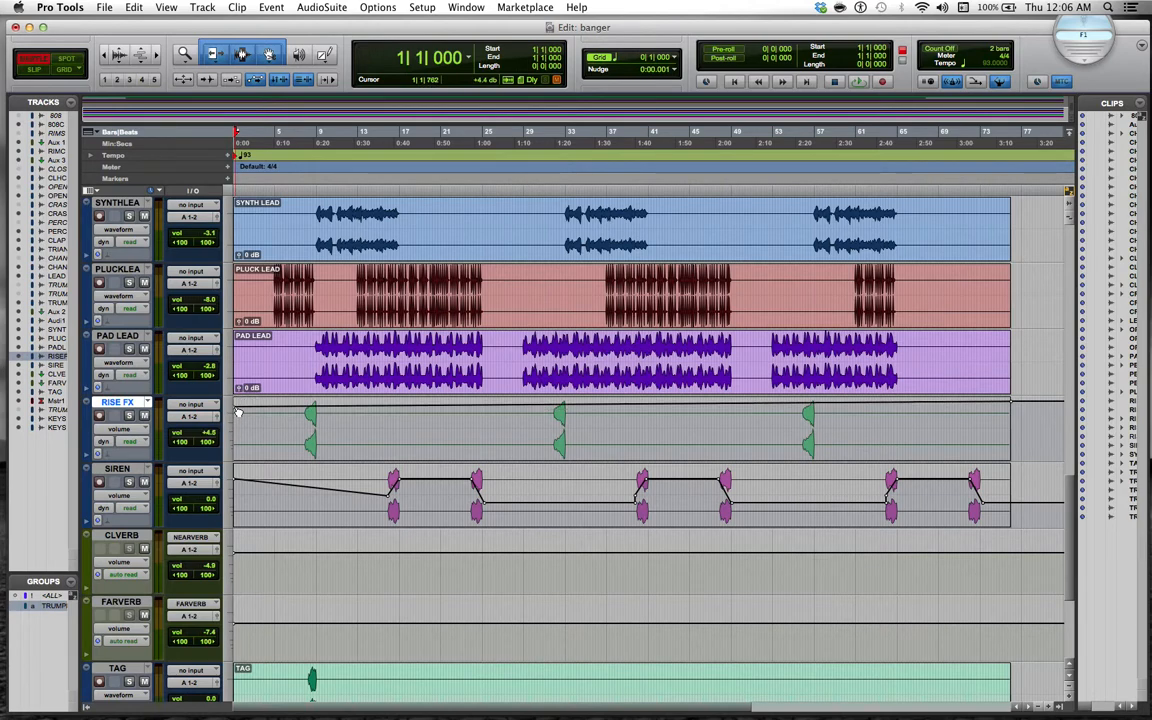
{"action": "mouse_move", "coordinate": [494, 403]}
{"action": "left_mouse_down"}
{"action": "mouse_move", "coordinate": [497, 429]}
{"action": "mouse_move", "coordinate": [498, 419]}
{"action": "left_mouse_up"}
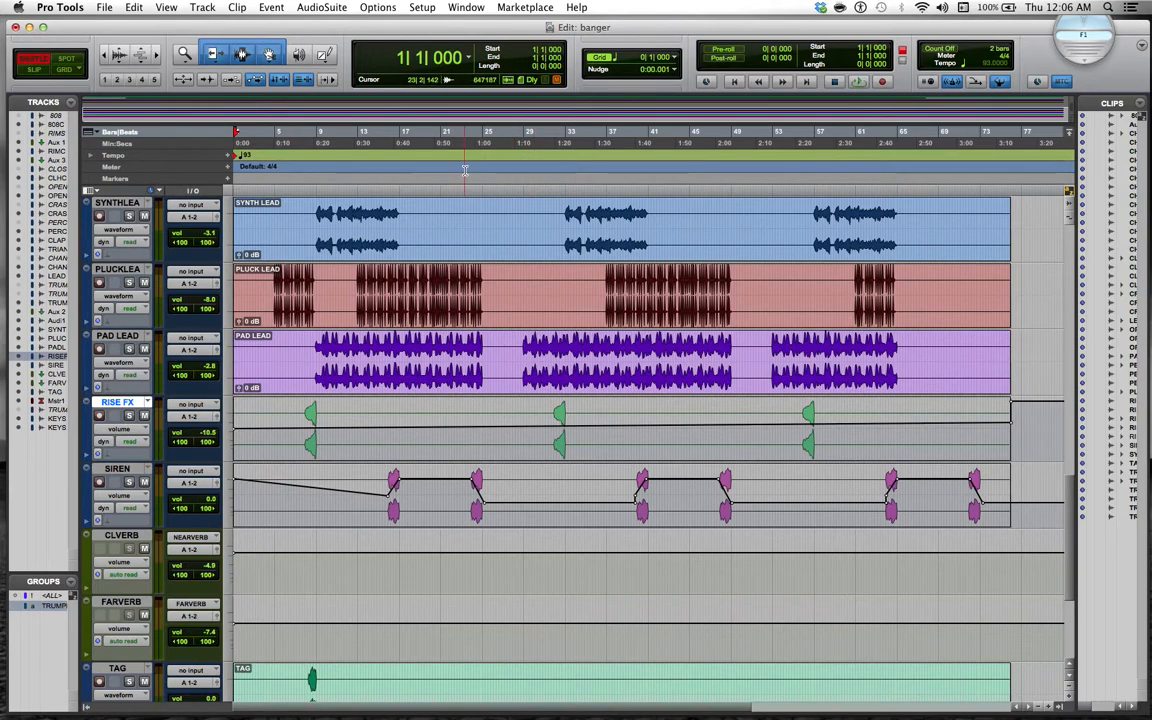
Open the Automation window with the write-enable options.
{"action": "left_click", "coordinate": [461, 7]}
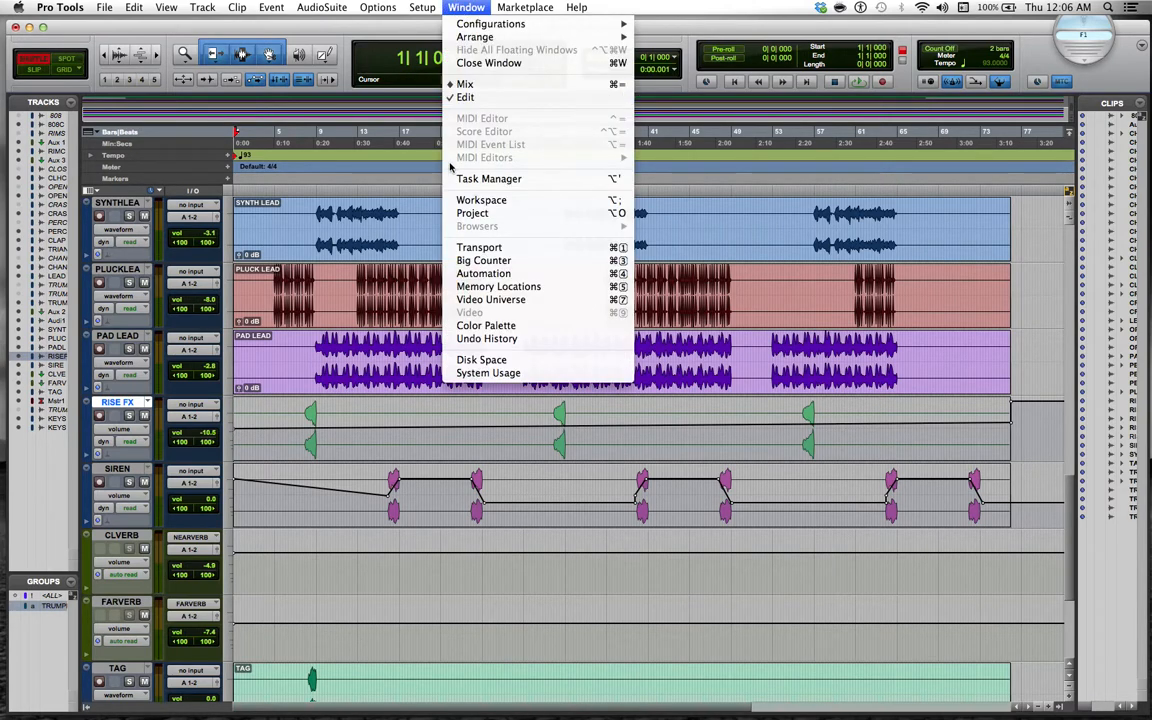
{"action": "left_click", "coordinate": [483, 273]}
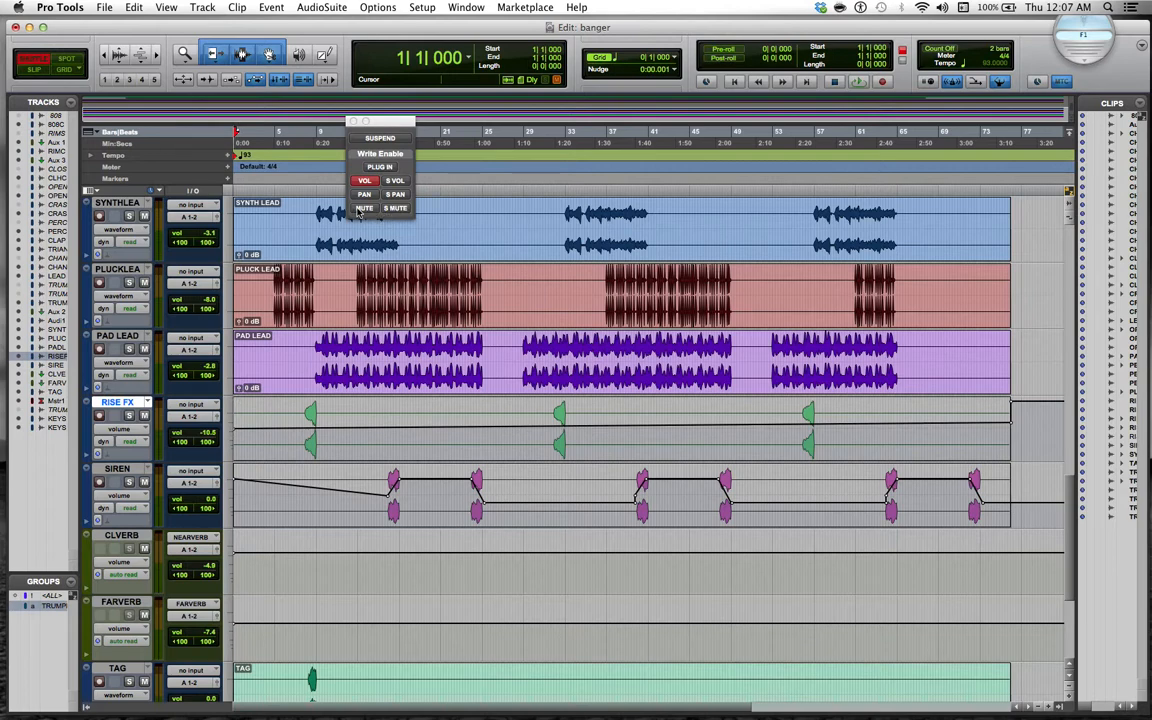
Examine the TRUMPCOM track's TRUPZDBLDLY send fader in the Mix window and return to the Edit window.
{"action": "key", "text": "super+equal"}
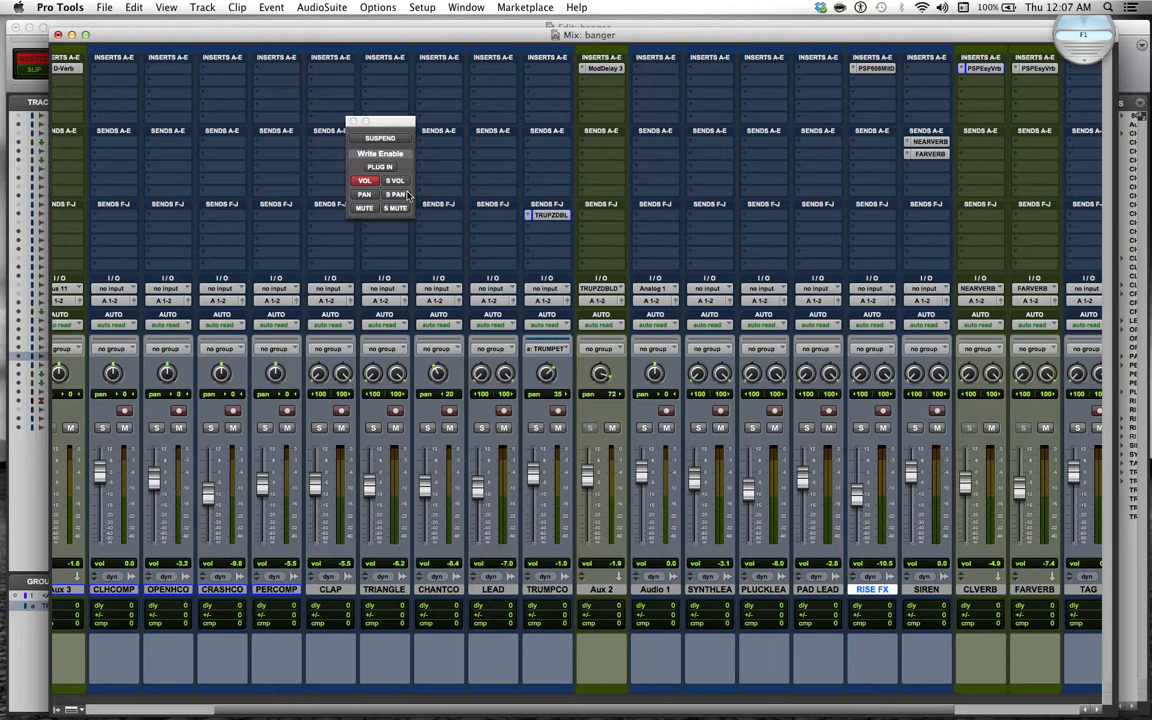
{"action": "left_click", "coordinate": [548, 216]}
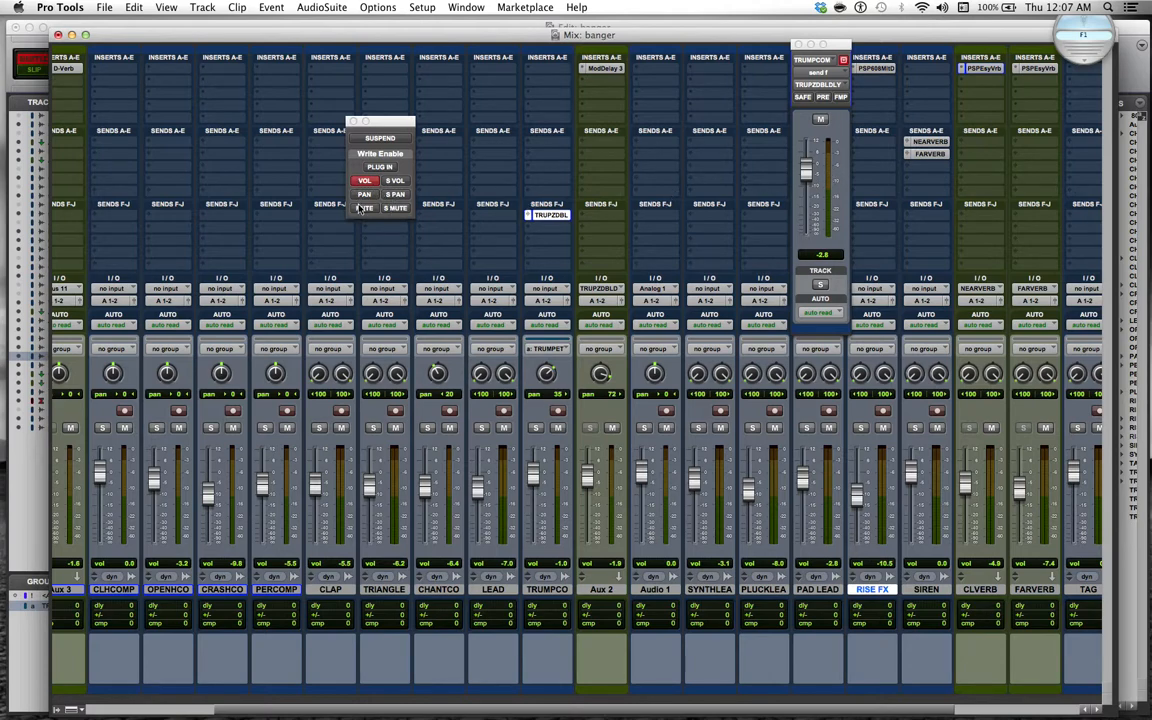
{"action": "left_click", "coordinate": [799, 45]}
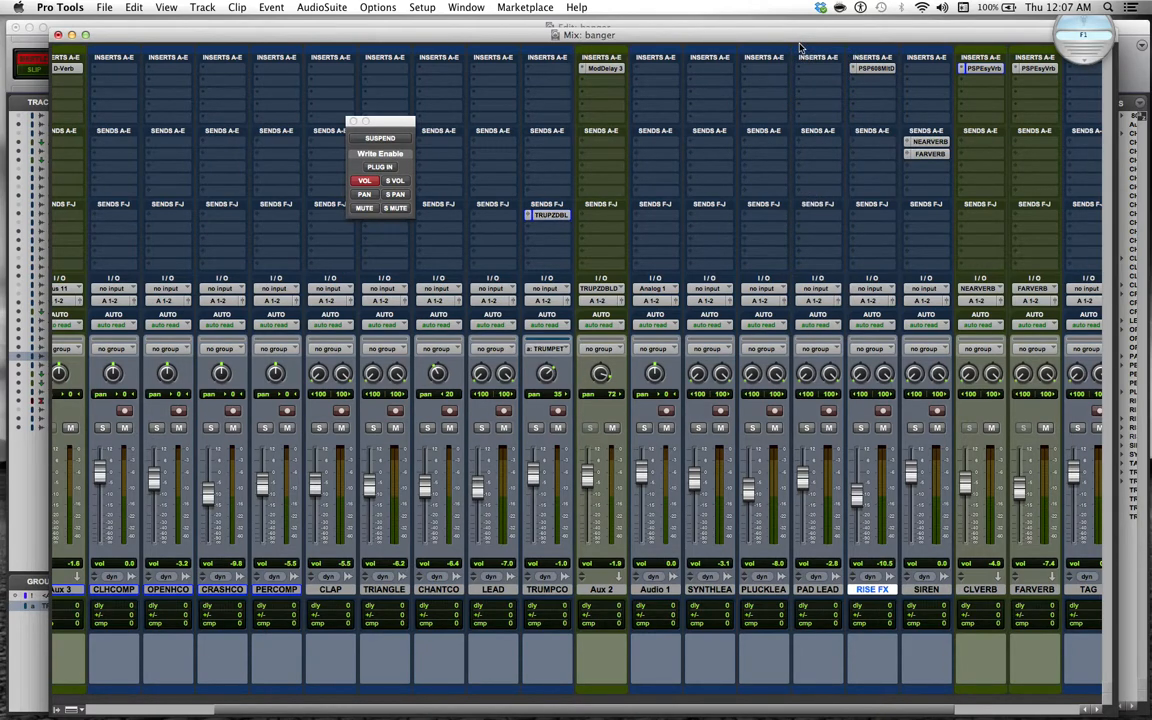
{"action": "key", "text": "super+equal"}
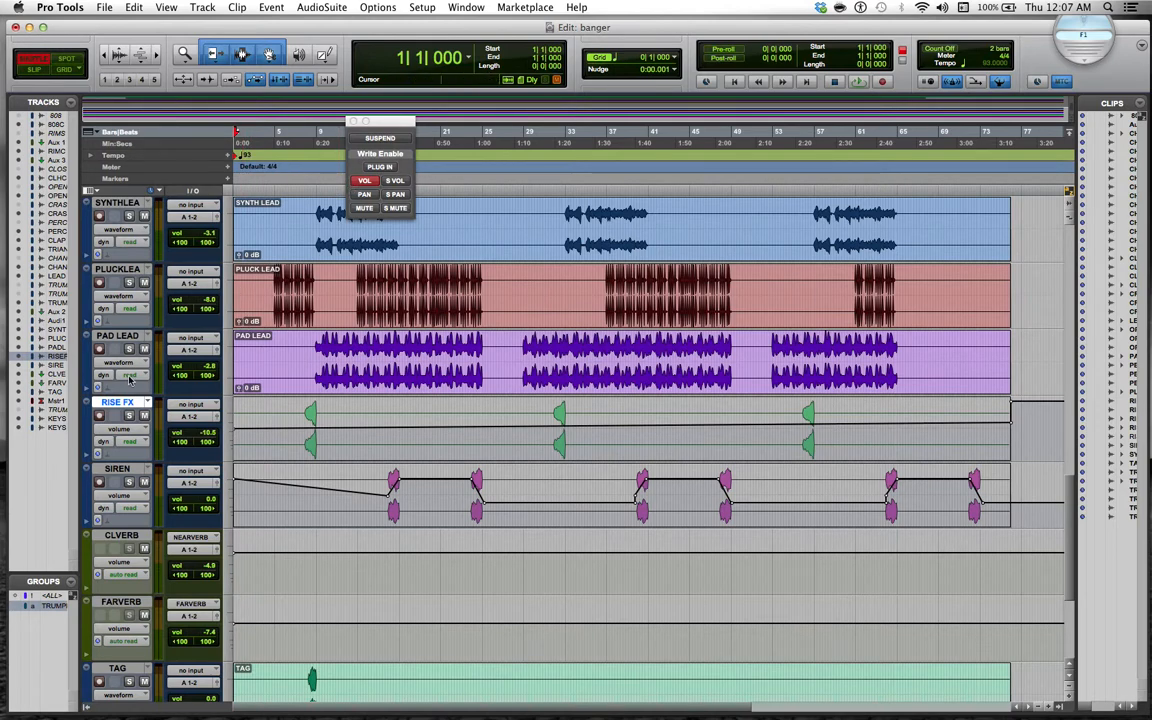
Set the RISE FX track's automation mode to write and record a volume rise and fall during playback from bar 1 to about bar 13.
{"action": "left_click", "coordinate": [128, 444]}
{"action": "left_click", "coordinate": [128, 475]}
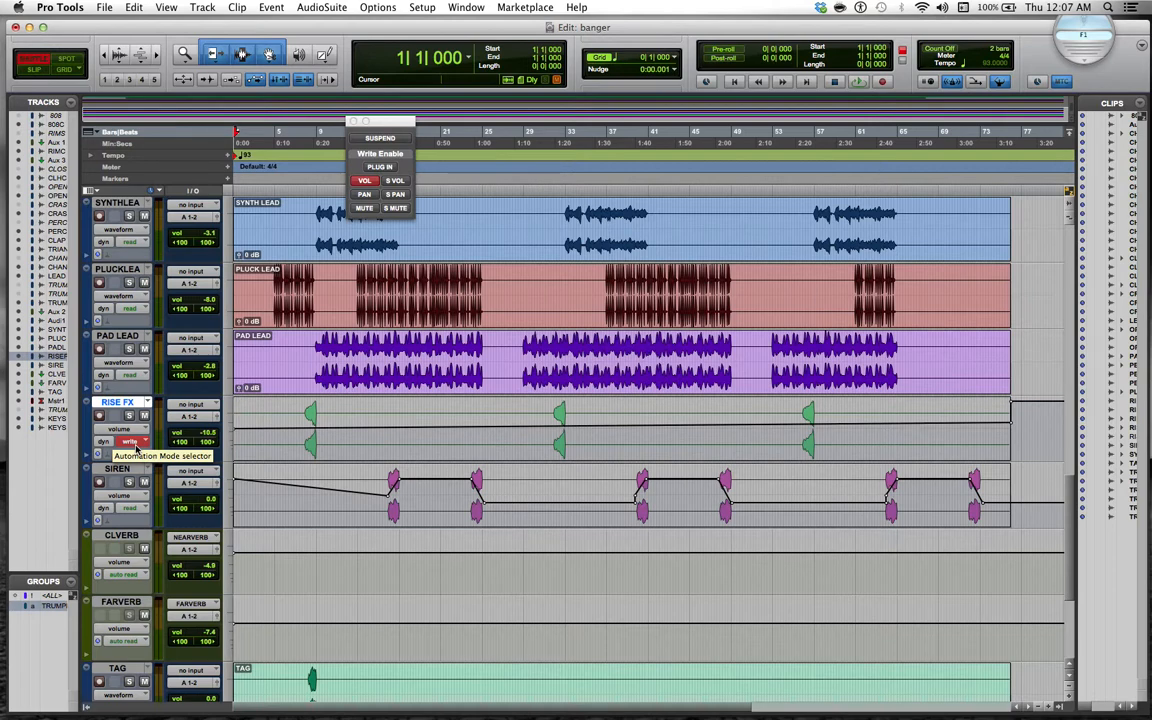
{"action": "scroll", "coordinate": [137, 449], "scroll_direction": "up", "scroll_amount": 5}
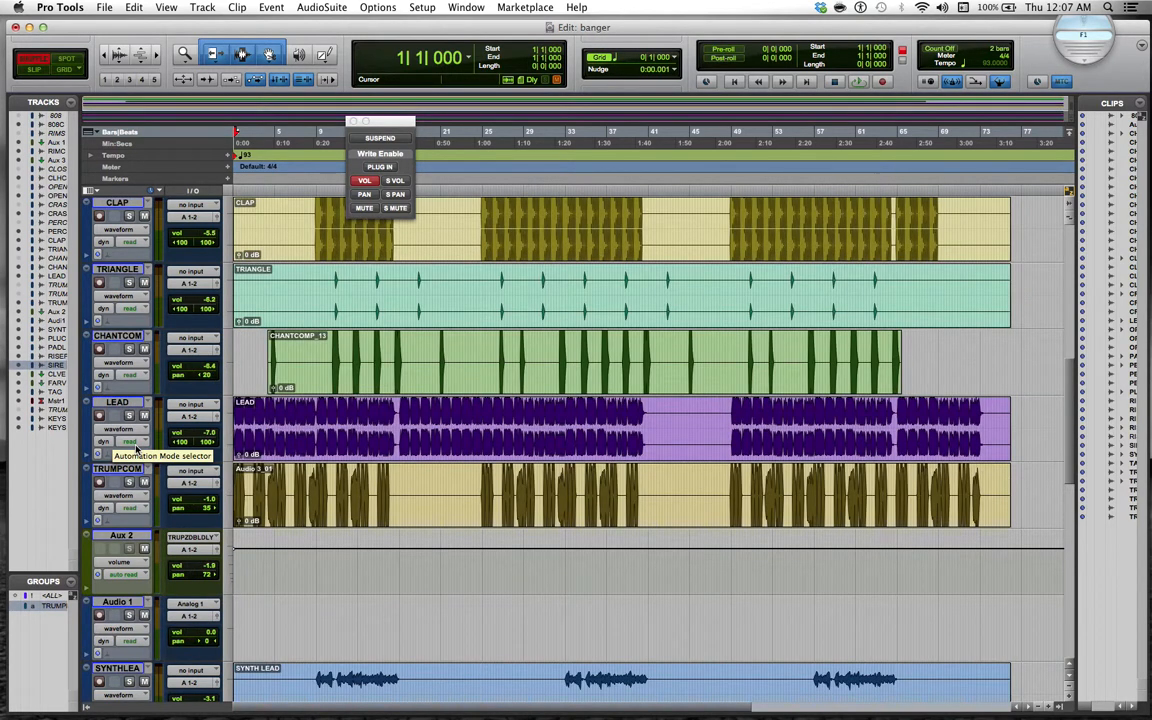
{"action": "scroll", "coordinate": [137, 449], "scroll_direction": "down", "scroll_amount": 5}
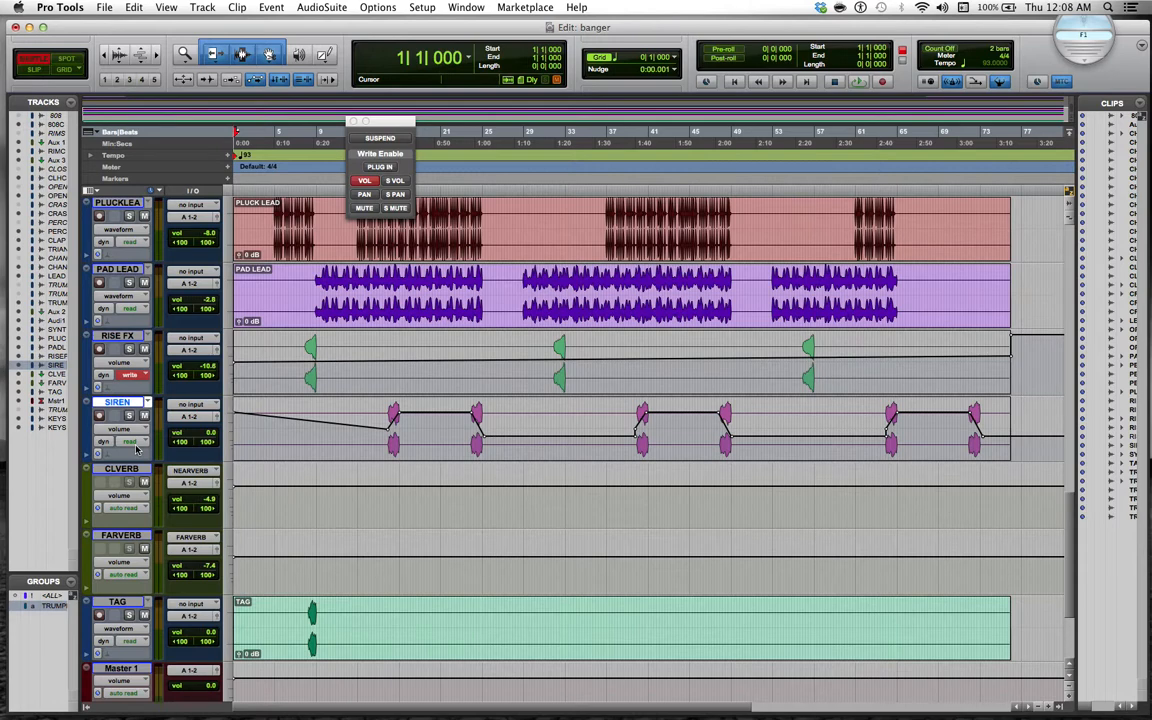
{"action": "key", "text": "space"}
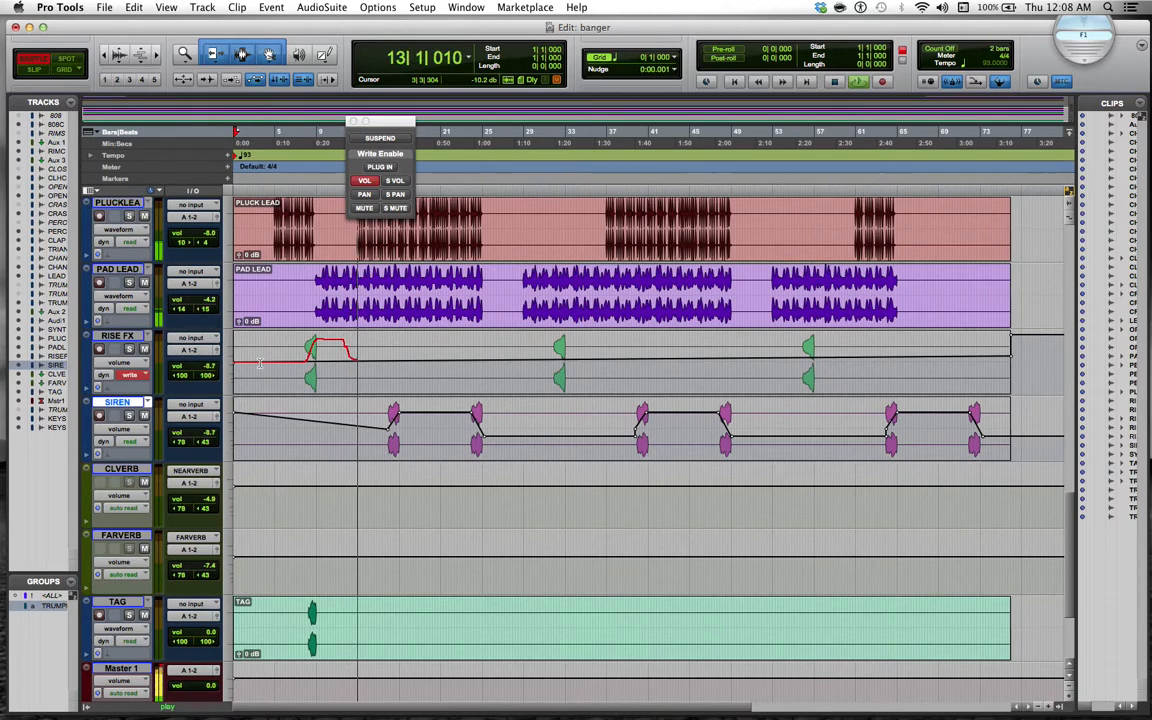
{"action": "key", "text": "space"}
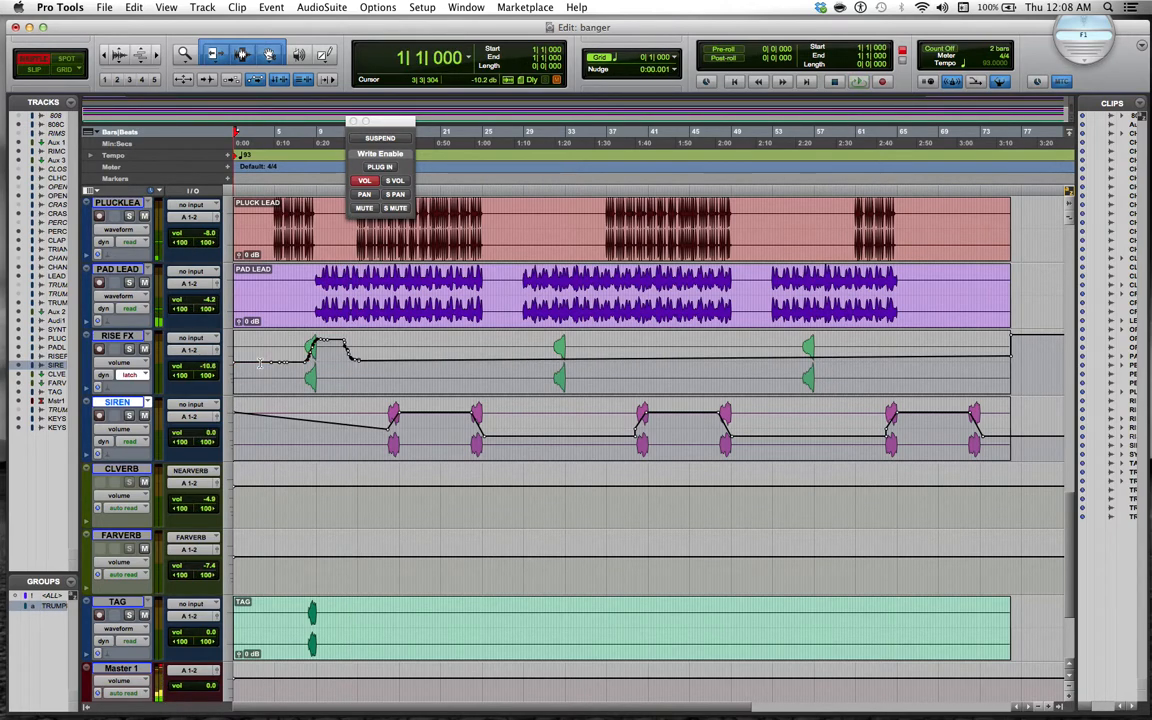
Record a volume rise over the second RISE FX effect in write mode, starting playback at about bar 31.
{"action": "left_click", "coordinate": [552, 362]}
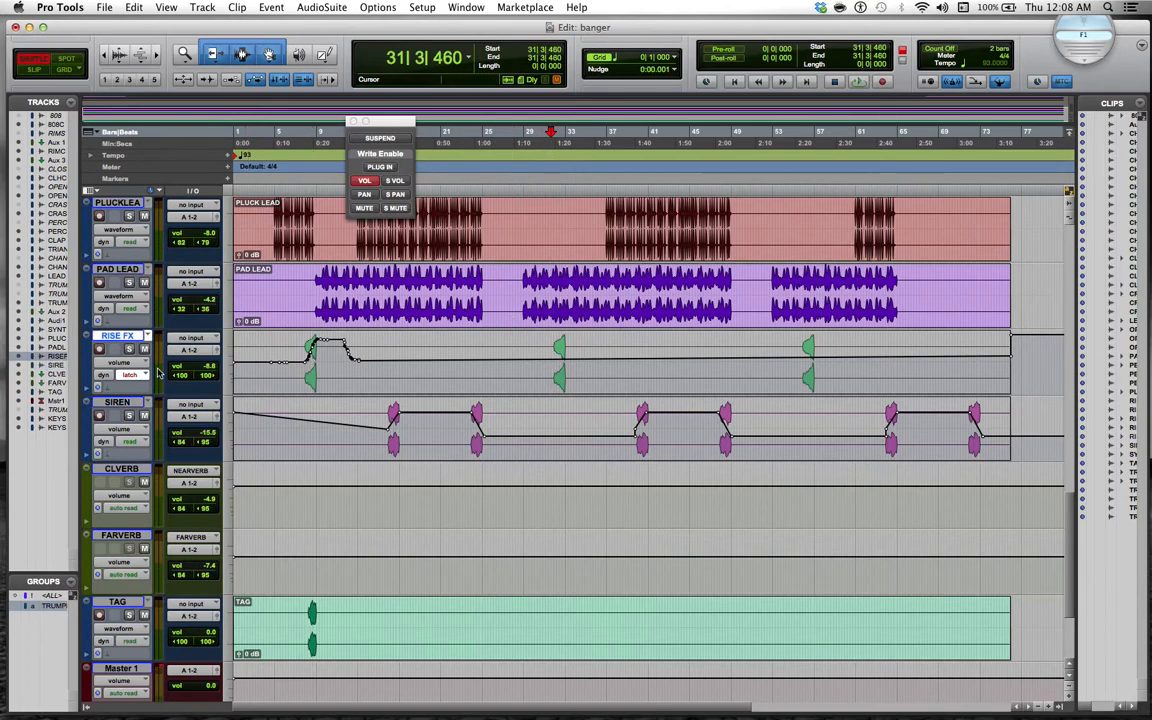
{"action": "left_click", "coordinate": [134, 376]}
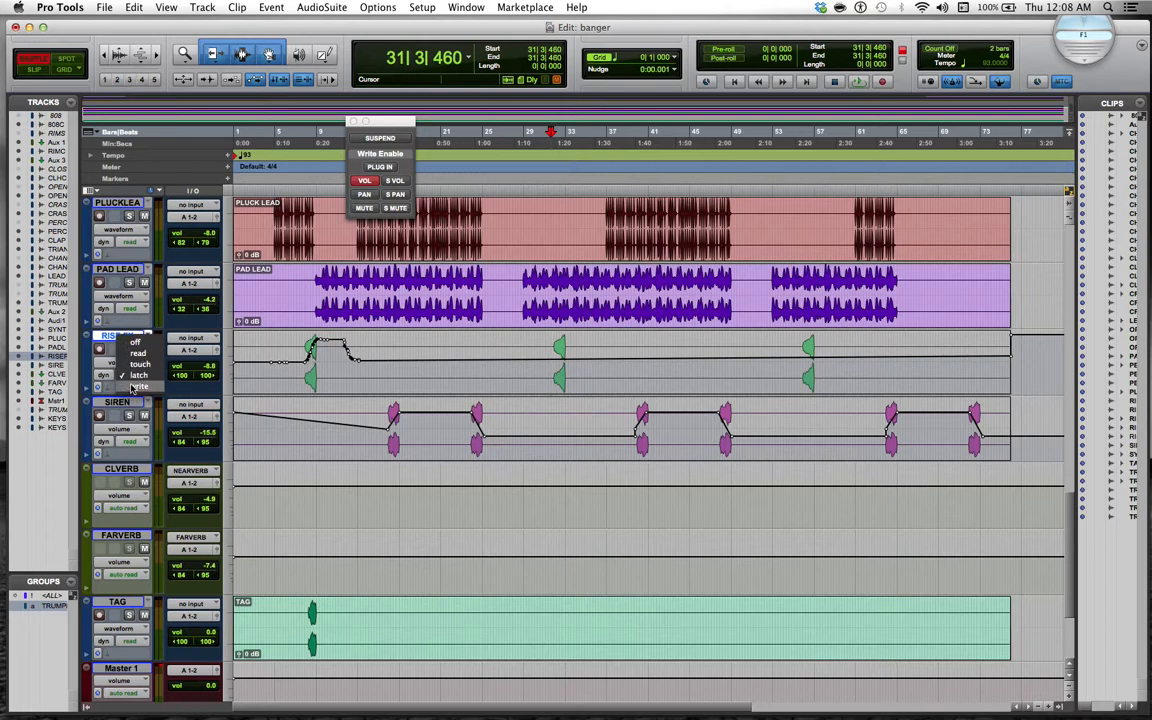
{"action": "left_click", "coordinate": [131, 386]}
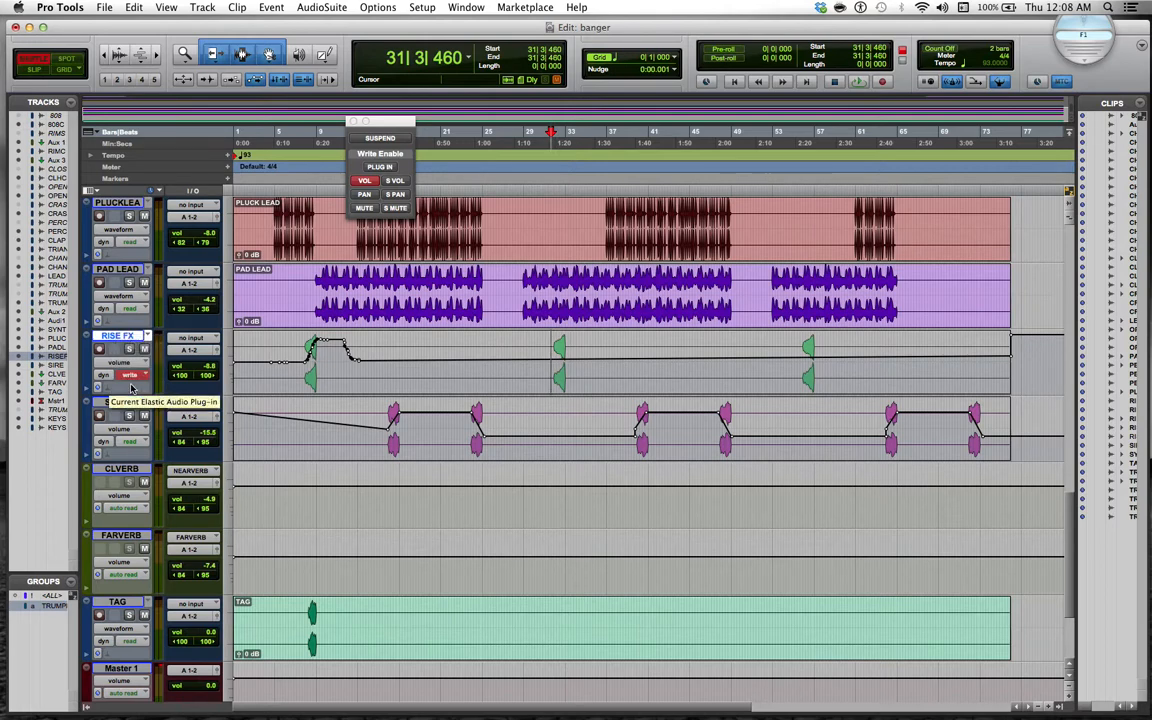
{"action": "key", "text": "space"}
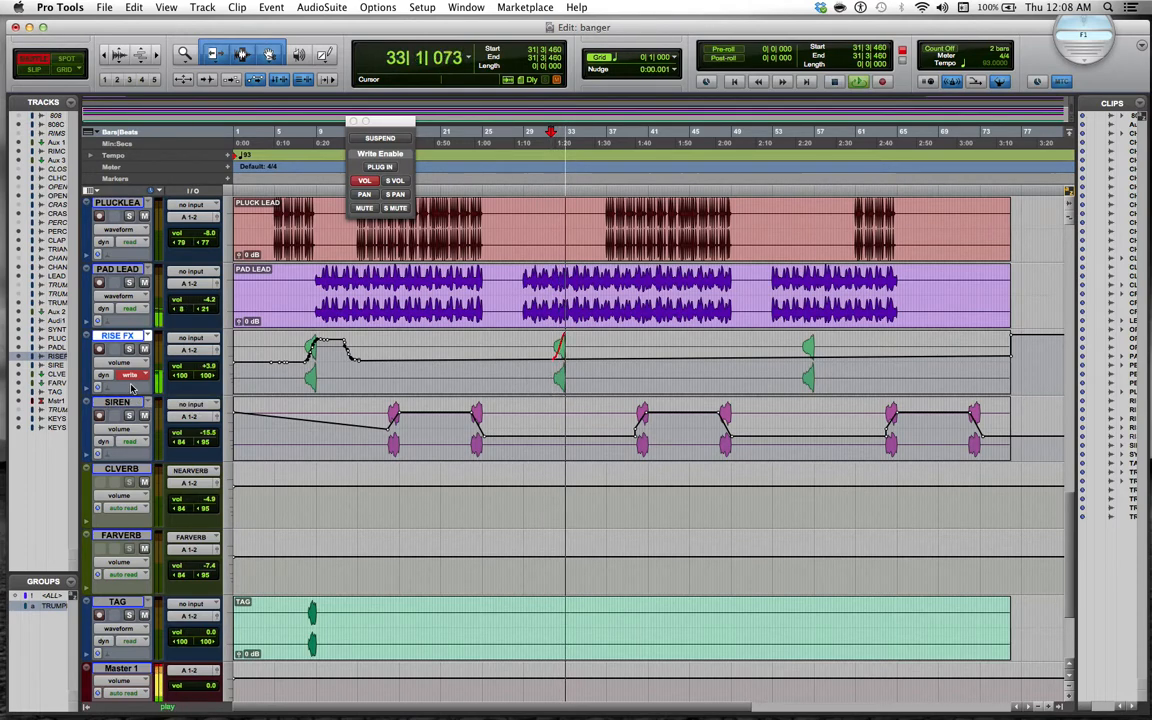
{"action": "key", "text": "space"}
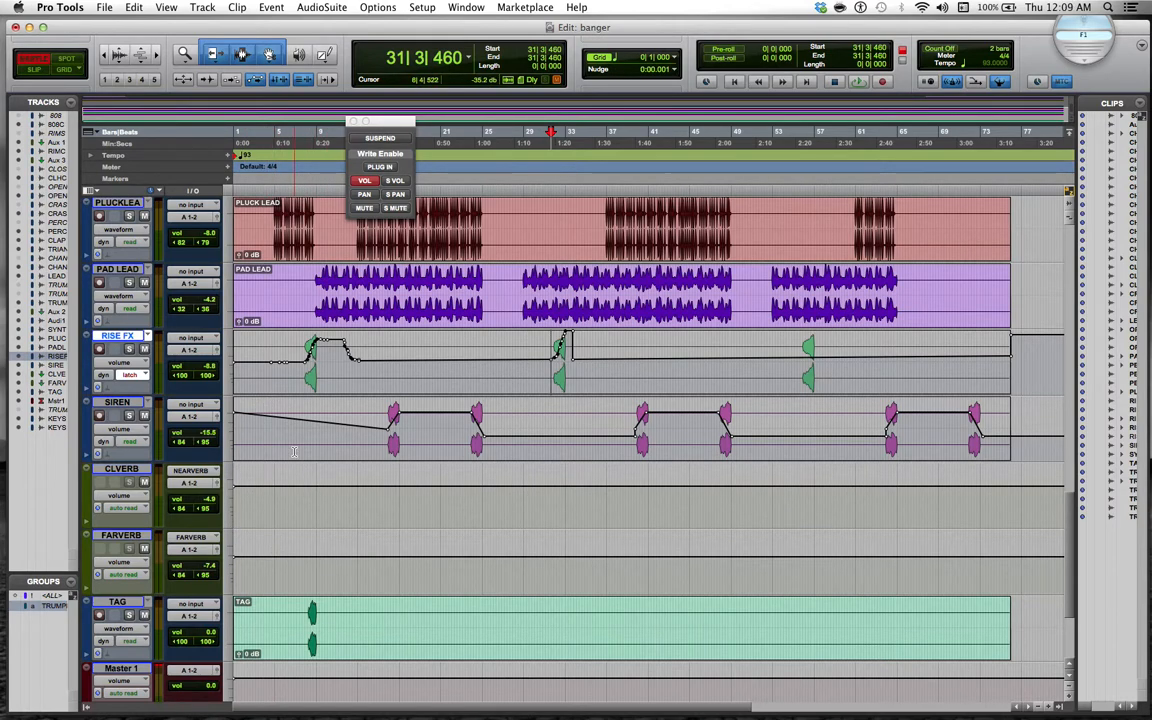
Draw upward volume ramps with the Pencil tool over the first two RISE FX effects and play back from about bar 31.
{"action": "left_click", "coordinate": [327, 57]}
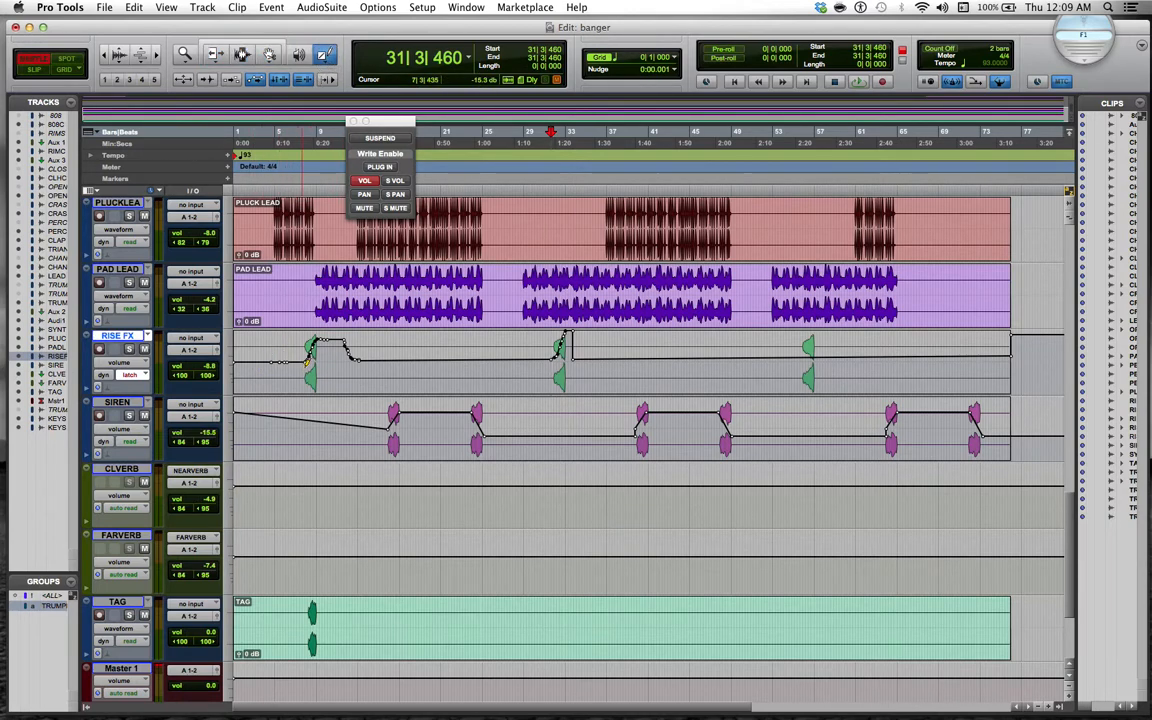
{"action": "left_click_drag", "start_coordinate": [303, 361], "coordinate": [334, 327]}
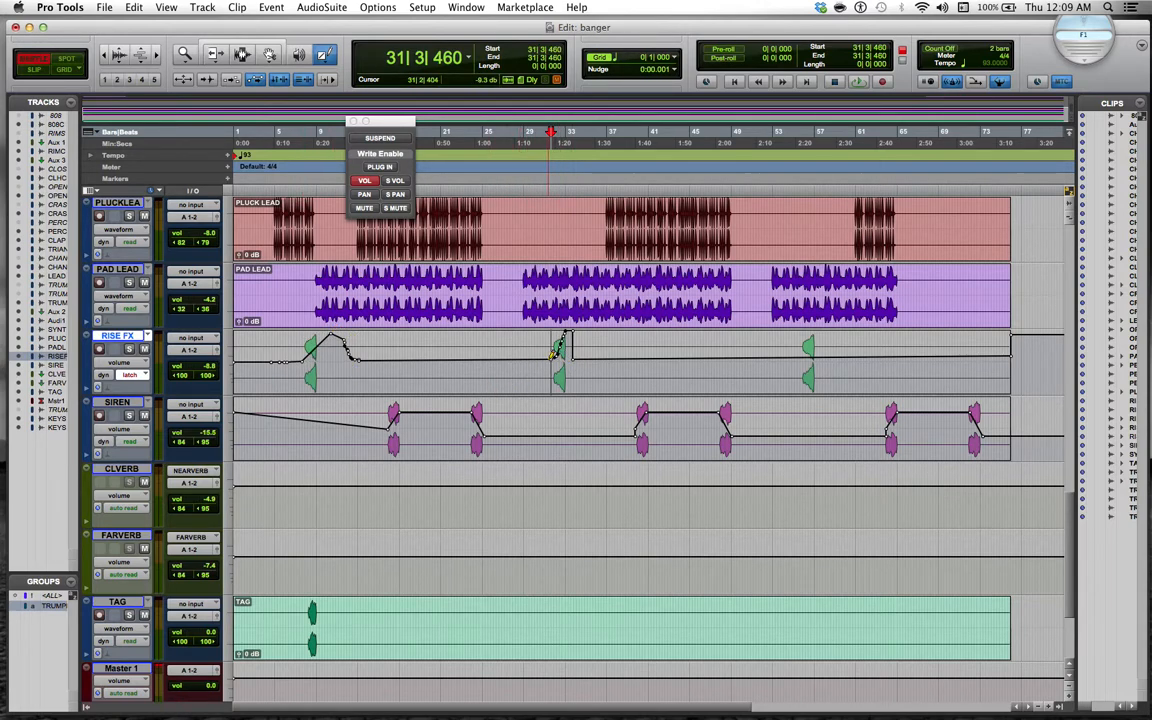
{"action": "left_click_drag", "start_coordinate": [552, 353], "coordinate": [575, 331]}
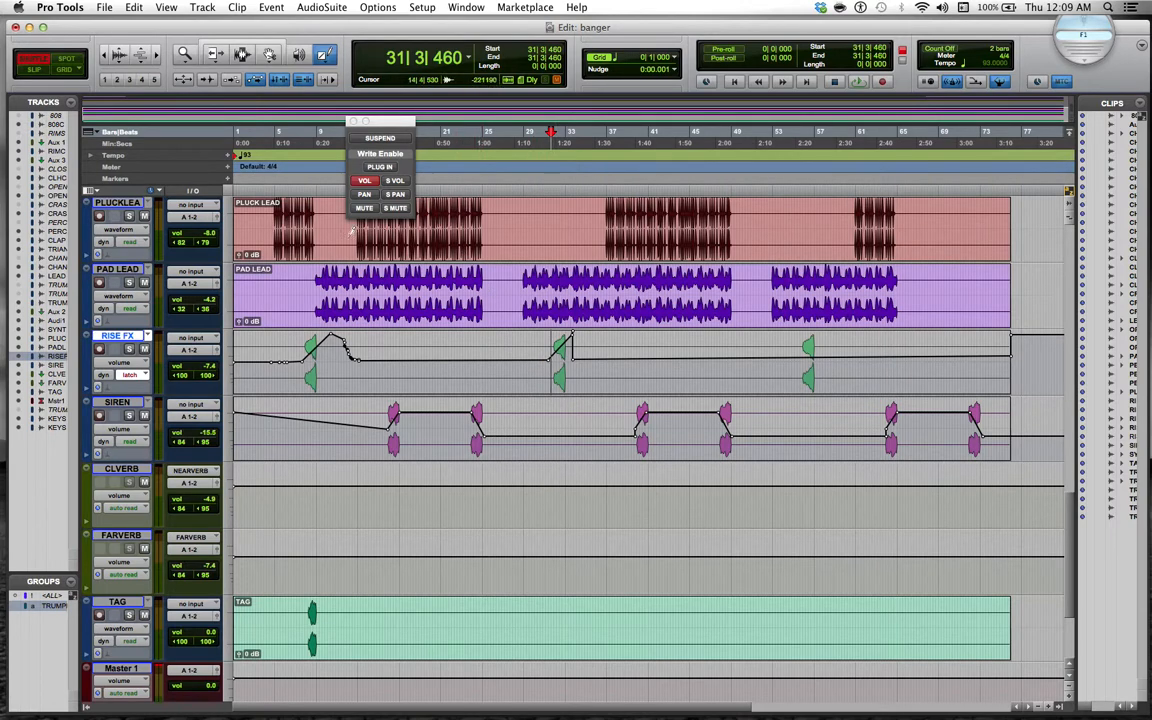
{"action": "key", "text": "space"}
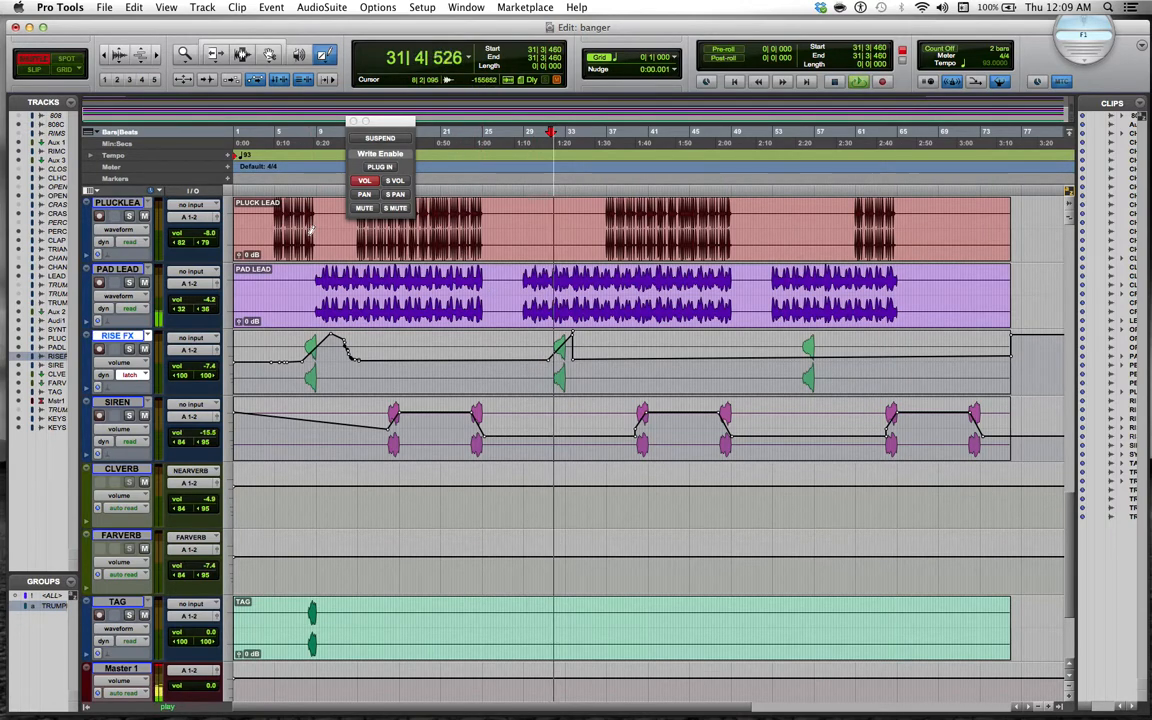